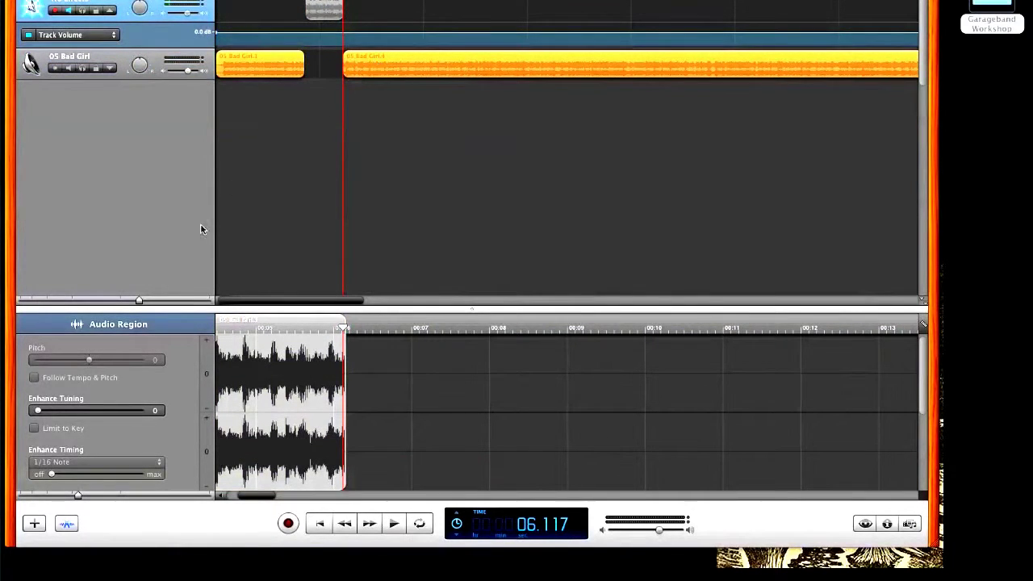
- Move the last Bad Girl region earlier on its track until it meets the end of the first region
{"action": "left_click_drag", "start_coordinate": [140, 302], "coordinate": [178, 303]}
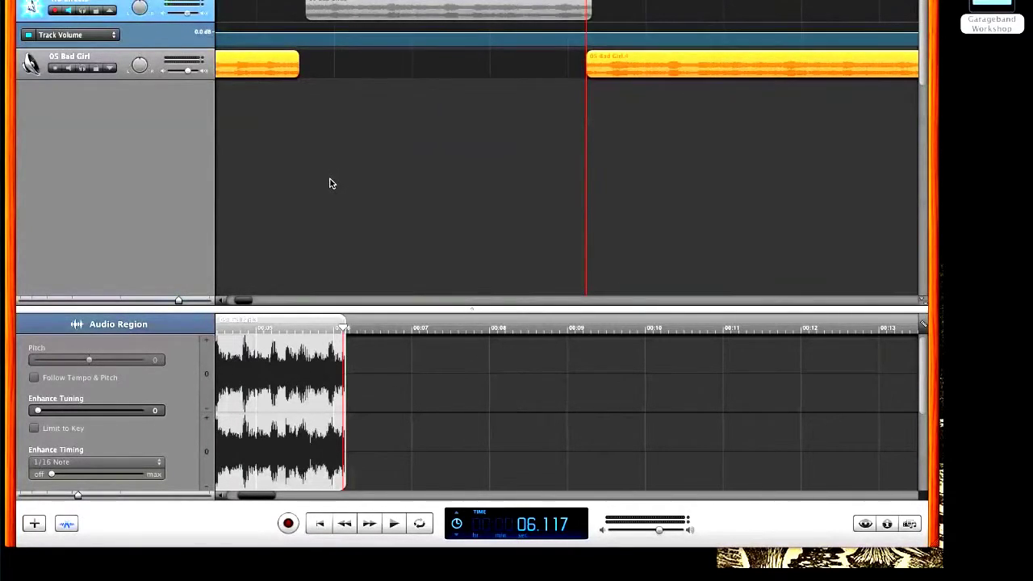
{"action": "left_click_drag", "start_coordinate": [692, 66], "coordinate": [423, 79]}
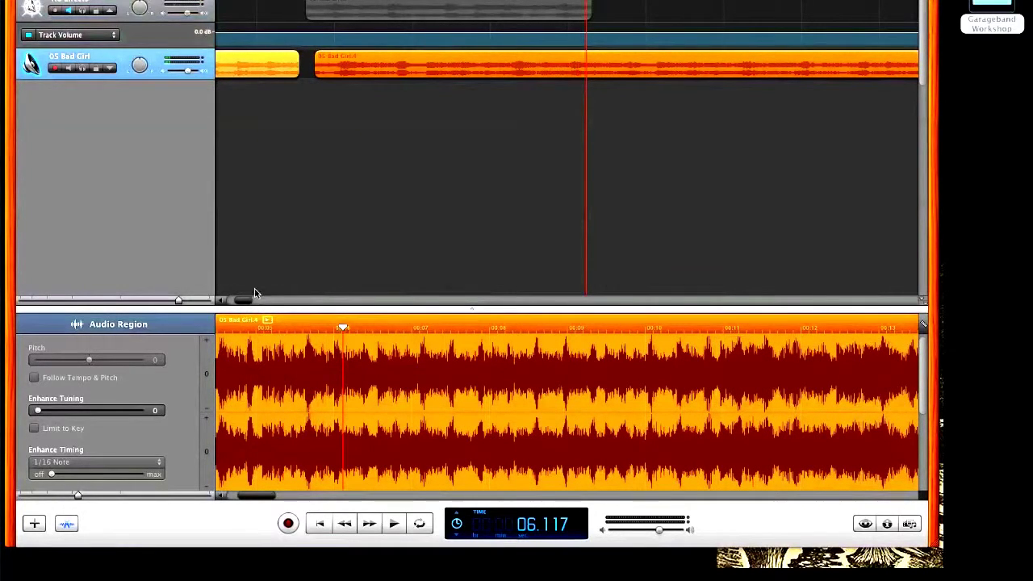
{"action": "left_click_drag", "start_coordinate": [231, 302], "coordinate": [244, 320]}
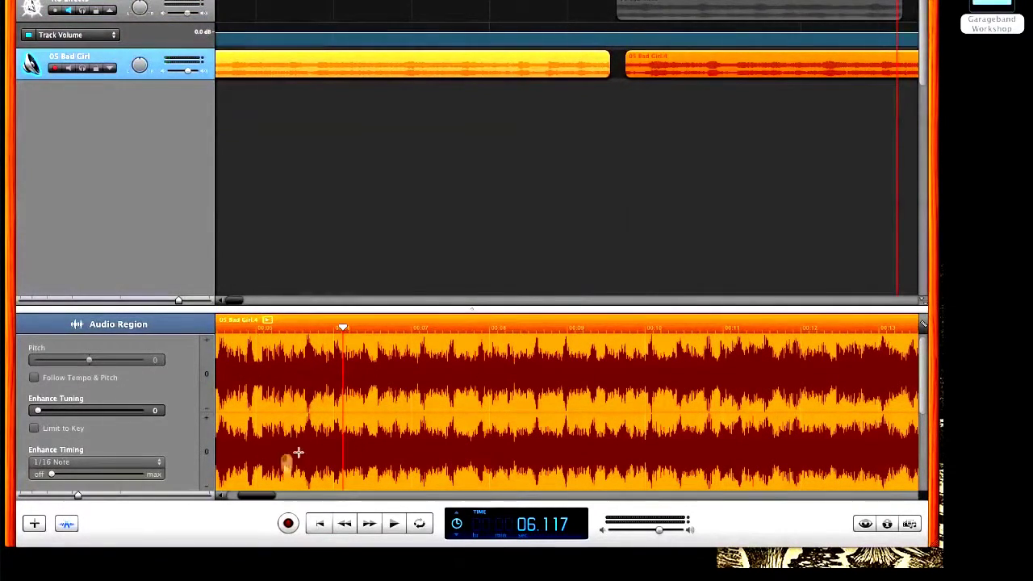
{"action": "left_click_drag", "start_coordinate": [267, 497], "coordinate": [240, 496]}
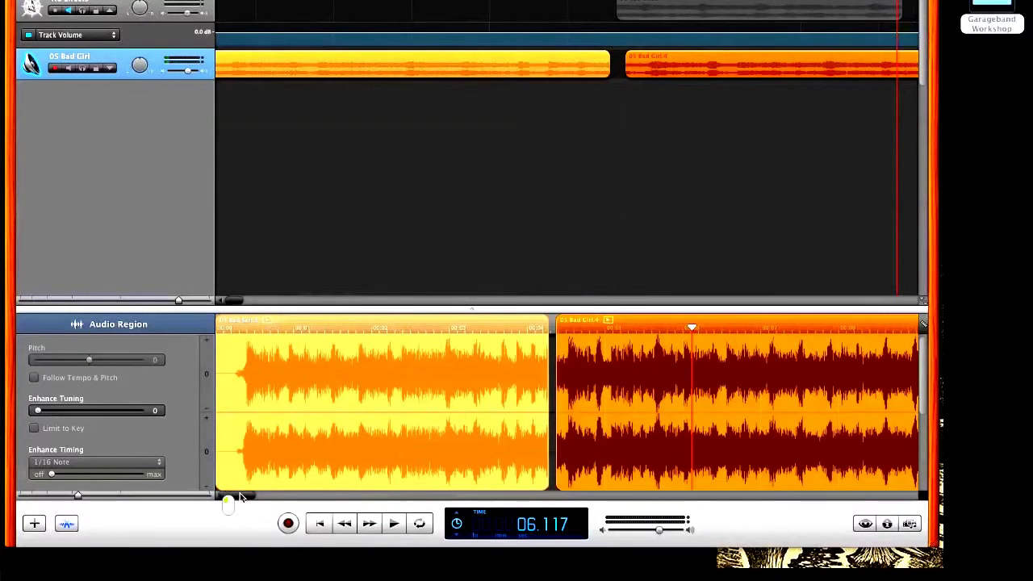
{"action": "left_click_drag", "start_coordinate": [681, 66], "coordinate": [666, 66]}
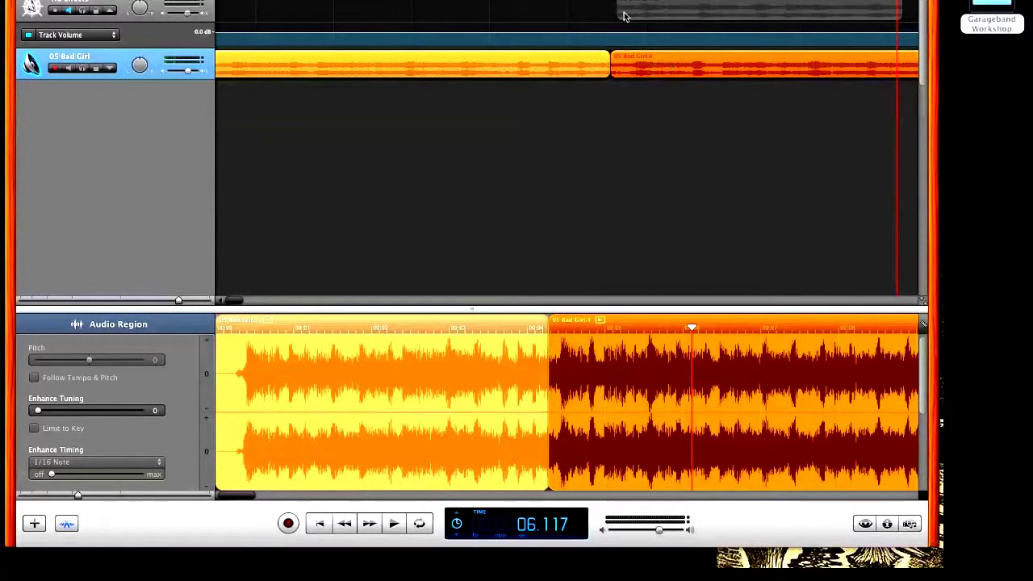
- Play back the transition between the two joined Bad Girl regions from shortly before the cut, twice over
{"action": "left_click", "coordinate": [566, 2]}
{"action": "key", "text": "space"}
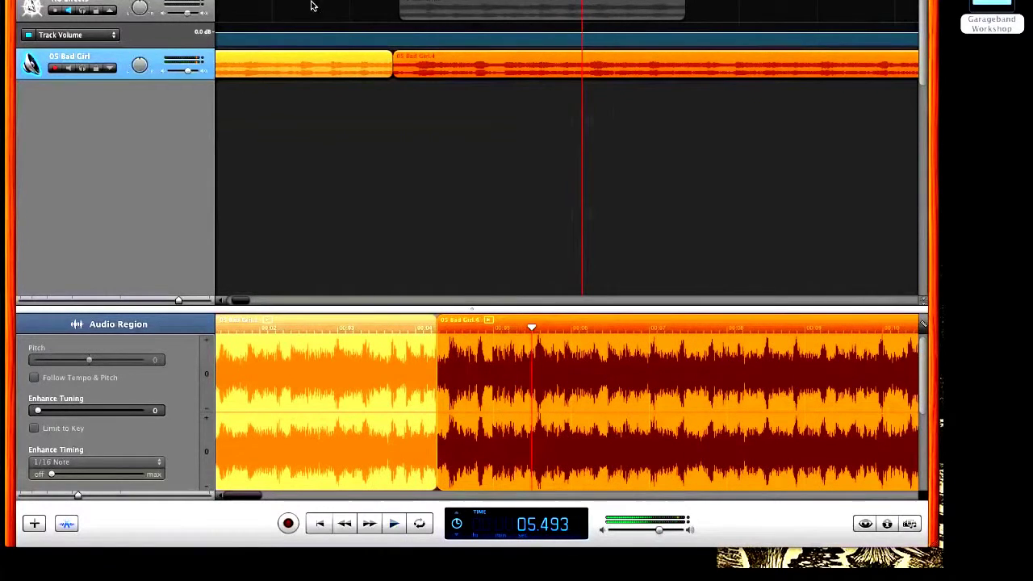
{"action": "left_click", "coordinate": [232, 3]}
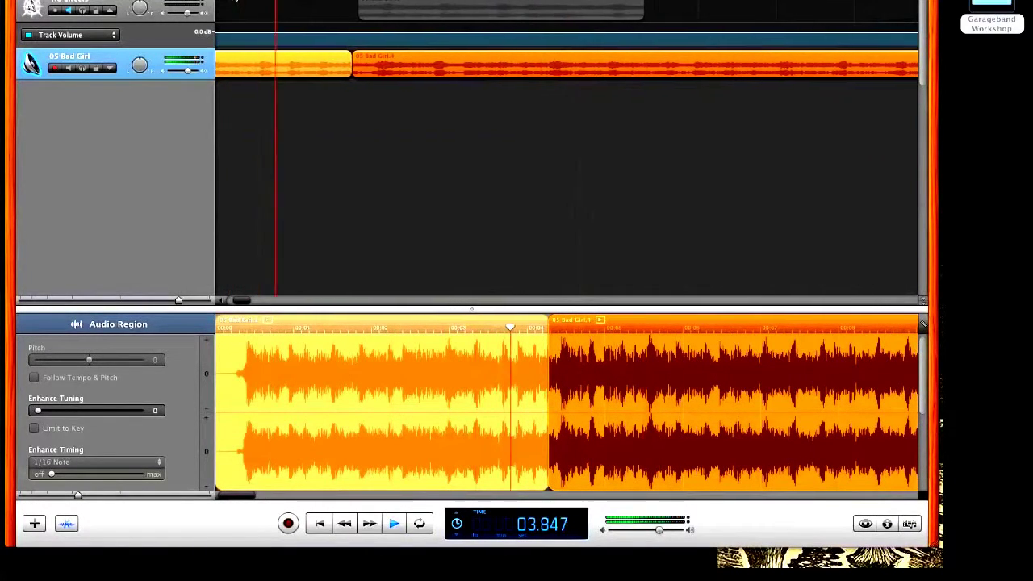
{"action": "key", "text": "space"}
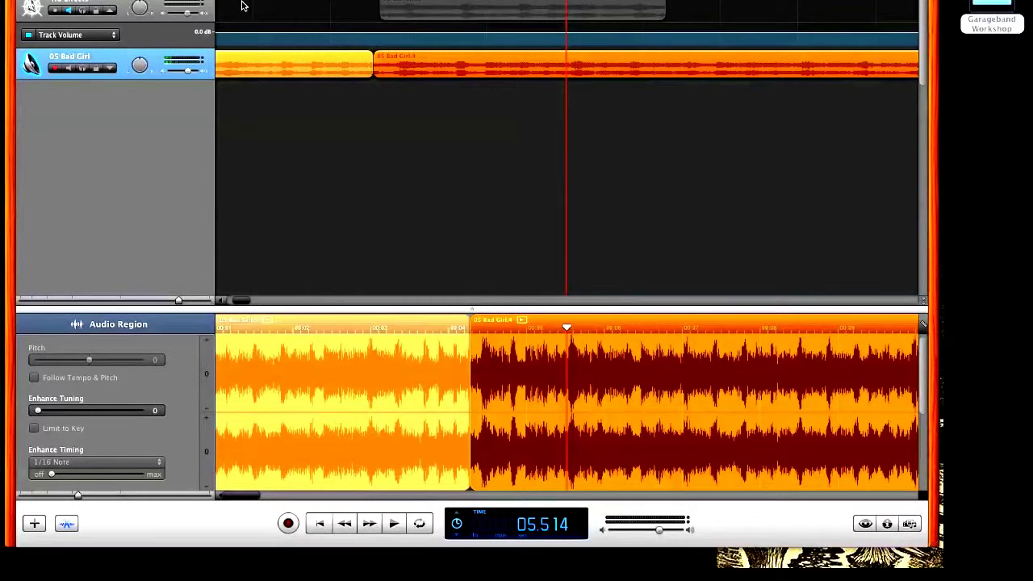
{"action": "key", "text": "Left"}
{"action": "key", "text": "space"}
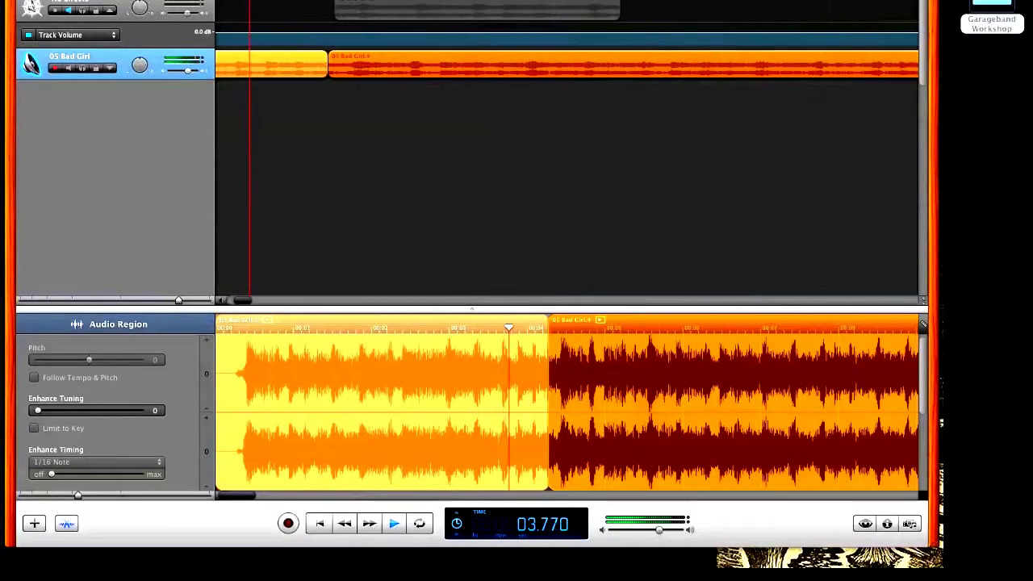
{"action": "key", "text": "space"}
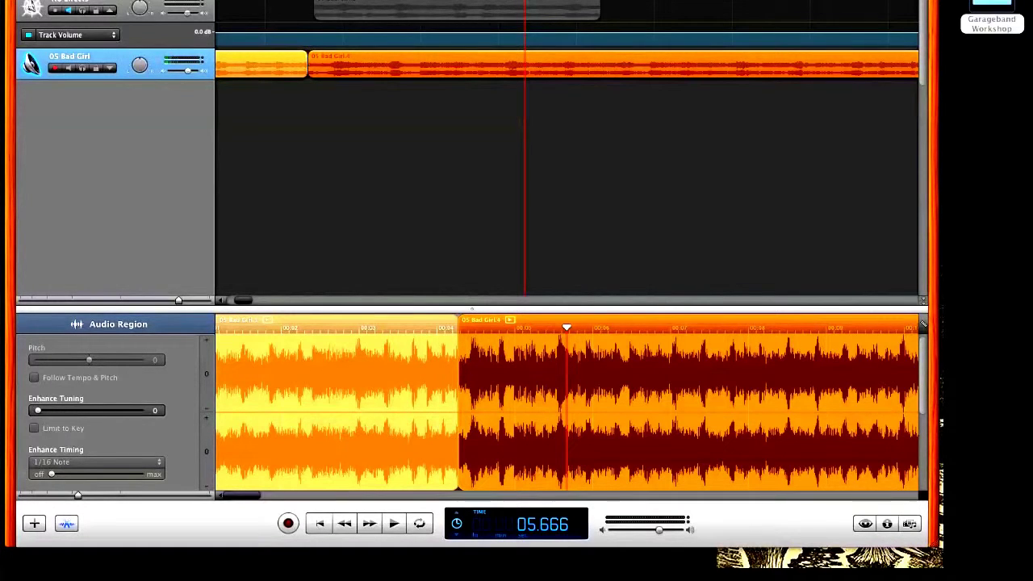
- Undo the region moves and splits until the Bad Girl track is one continuous region again
{"action": "left_click", "coordinate": [141, 2]}
{"action": "left_click", "coordinate": [142, 1]}
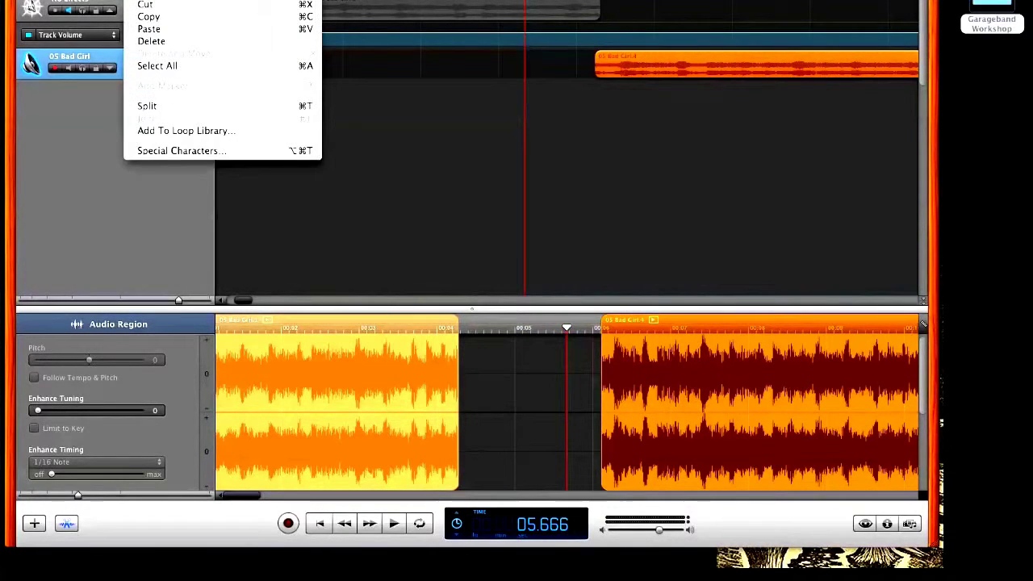
{"action": "left_click", "coordinate": [147, 105]}
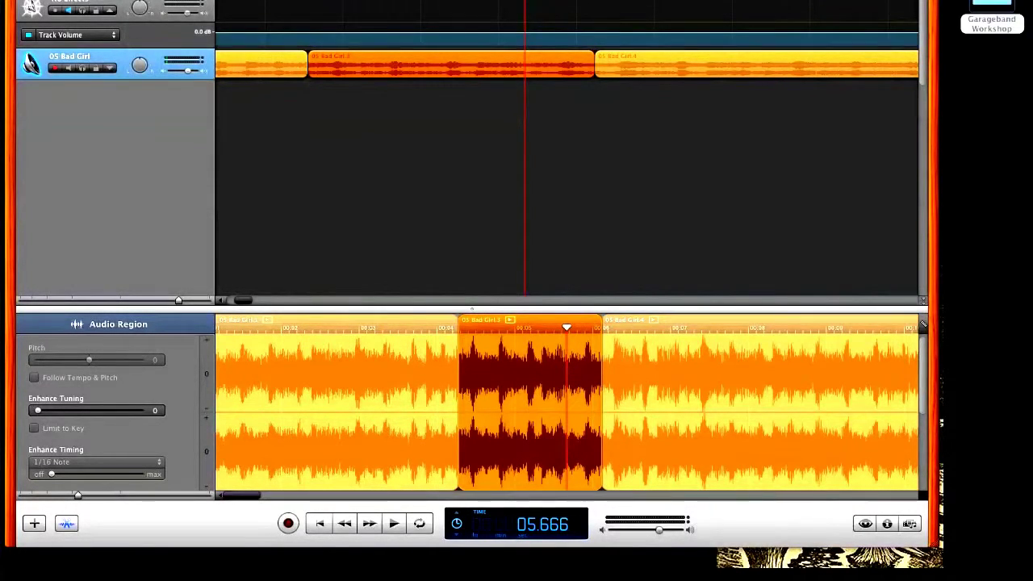
{"action": "left_click", "coordinate": [141, 2]}
{"action": "key", "text": "super+z"}
{"action": "left_click", "coordinate": [141, 2]}
{"action": "left_click", "coordinate": [145, 118]}
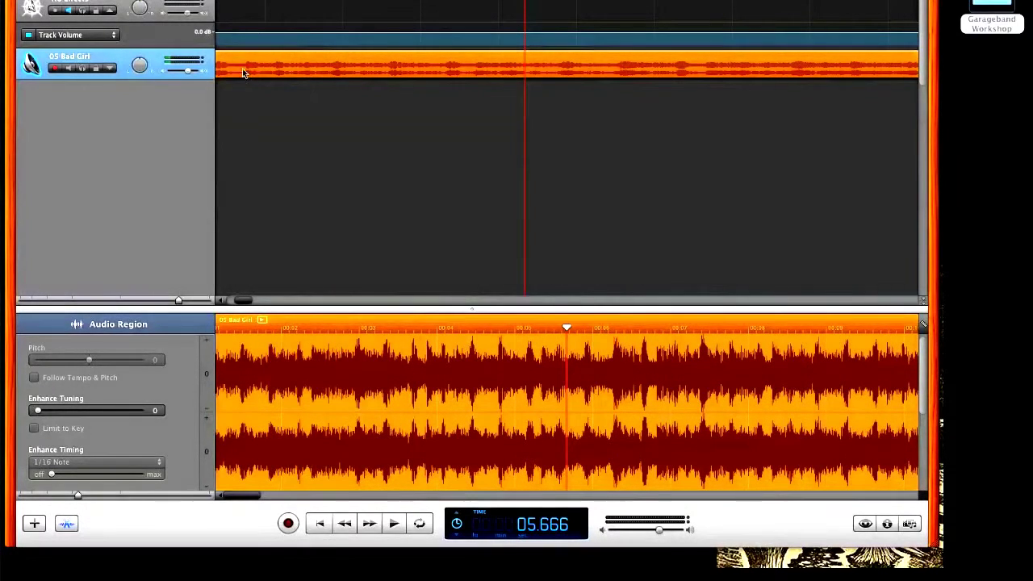
- Play the song from the start, split the Bad Girl region at about 36.3 seconds, and play across the cut
{"action": "left_click_drag", "start_coordinate": [178, 300], "coordinate": [109, 303]}
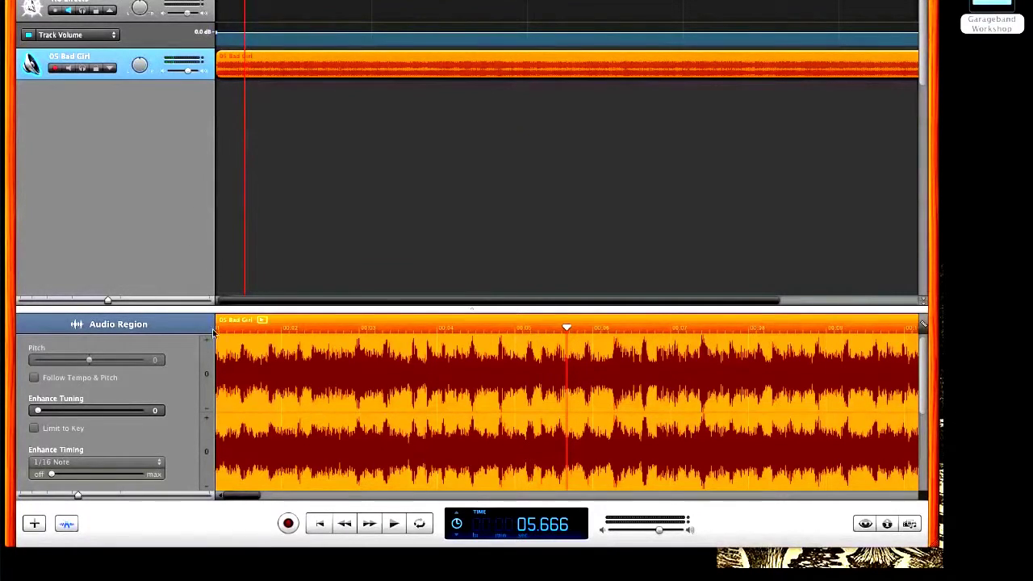
{"action": "left_click", "coordinate": [319, 523]}
{"action": "left_click", "coordinate": [395, 524]}
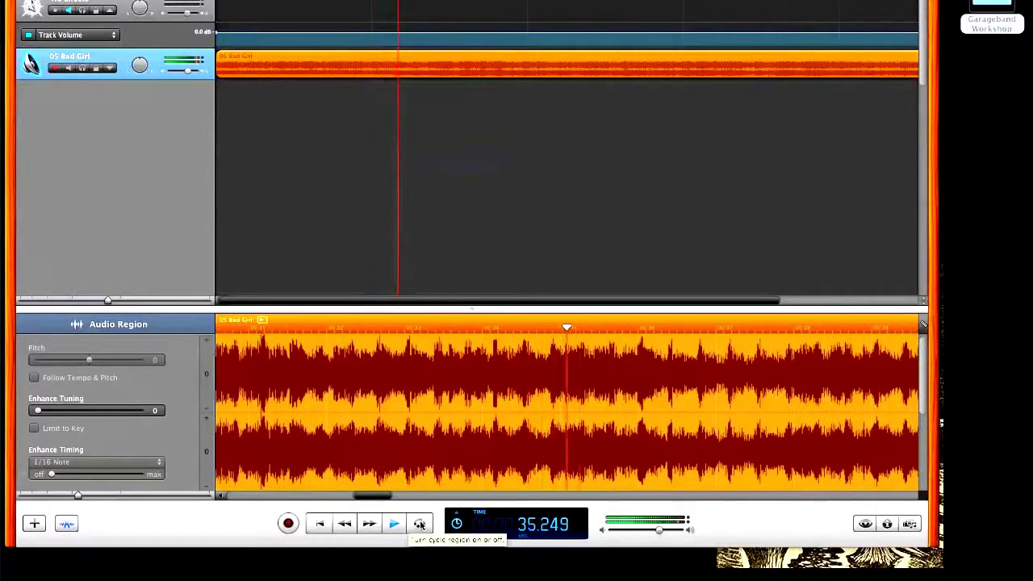
{"action": "key", "text": "space"}
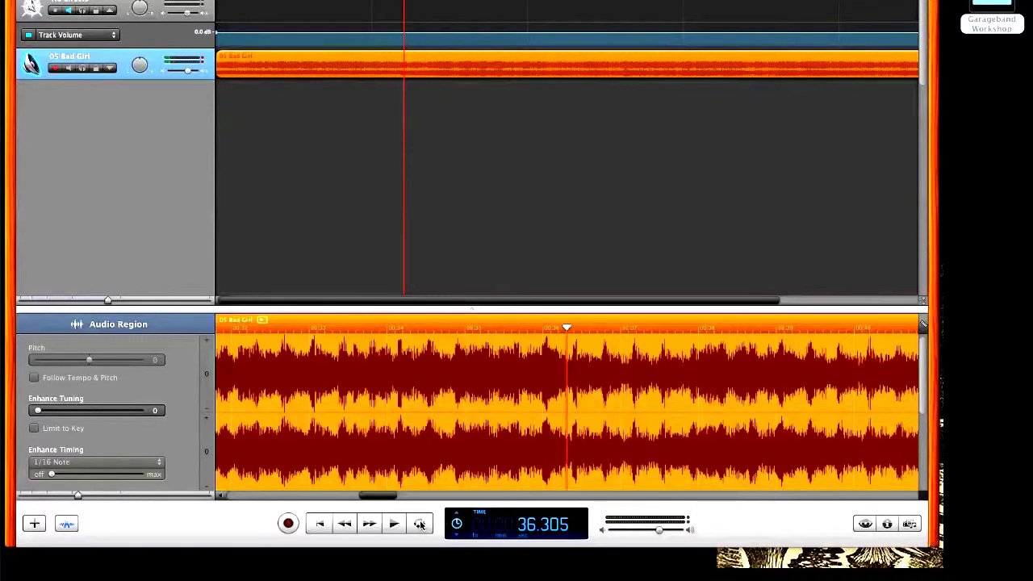
{"action": "key", "text": "super+t"}
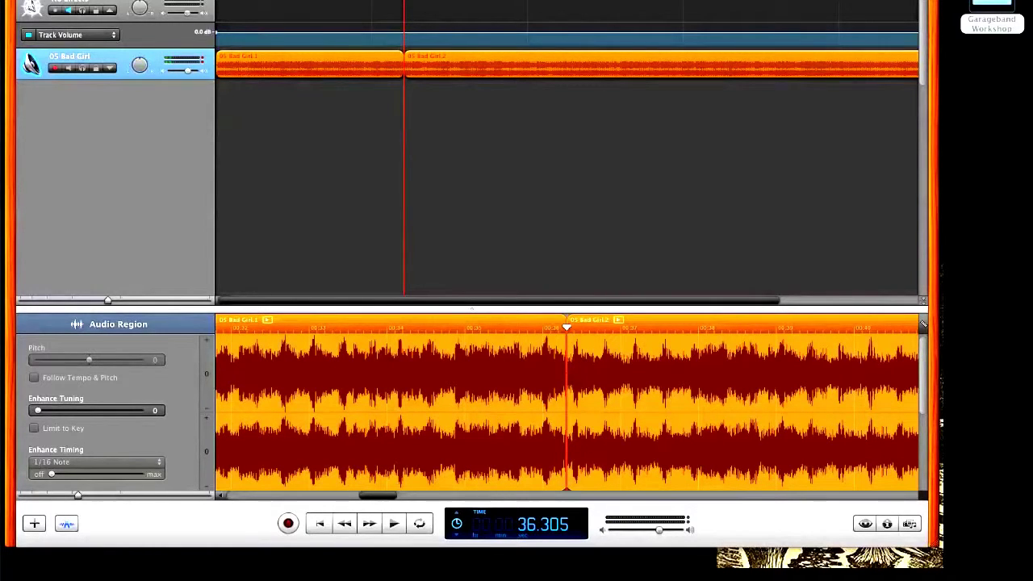
{"action": "key", "text": "Left"}
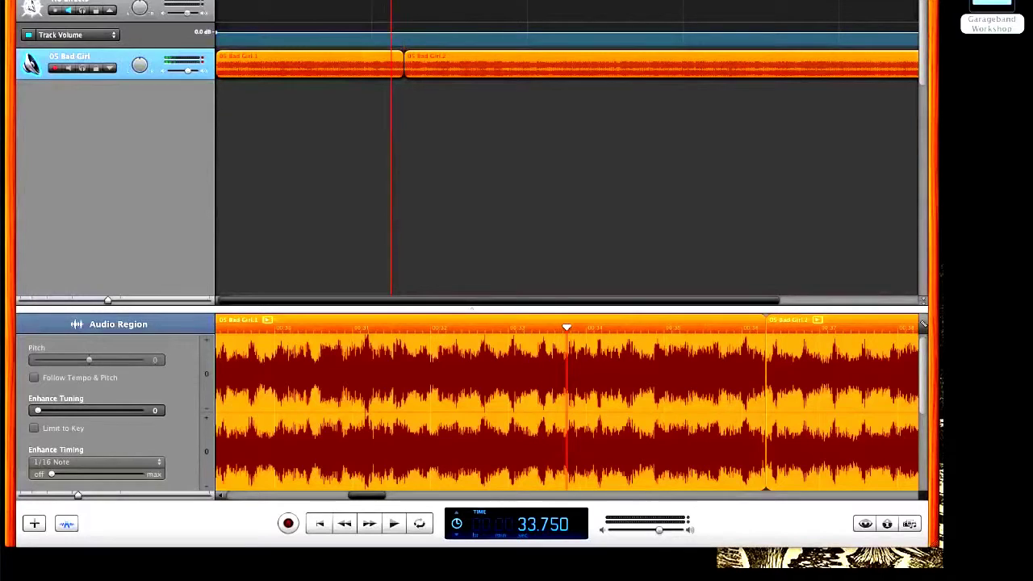
{"action": "key", "text": "space"}
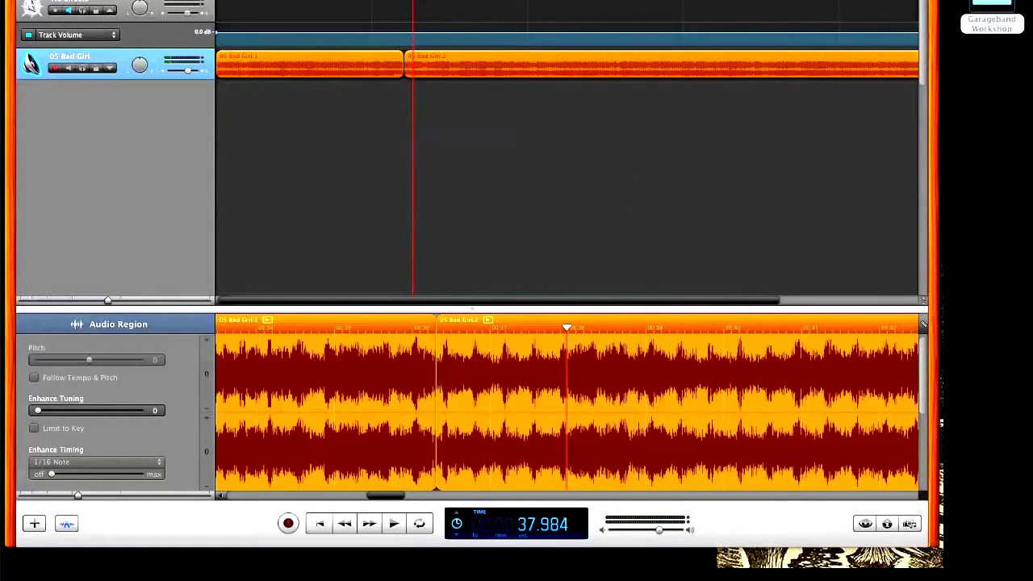
- Find the second cut point by playing the later part of the song and split the region at about 1:42.17
{"action": "left_click", "coordinate": [700, 5]}
{"action": "key", "text": "space"}
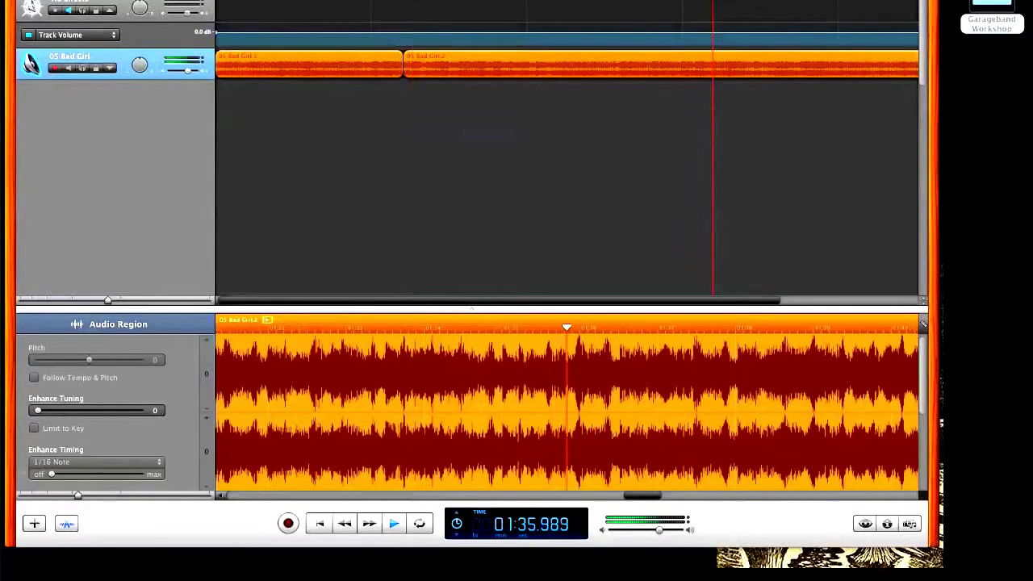
{"action": "scroll", "coordinate": [715, 3], "scroll_direction": "right", "scroll_amount": 3}
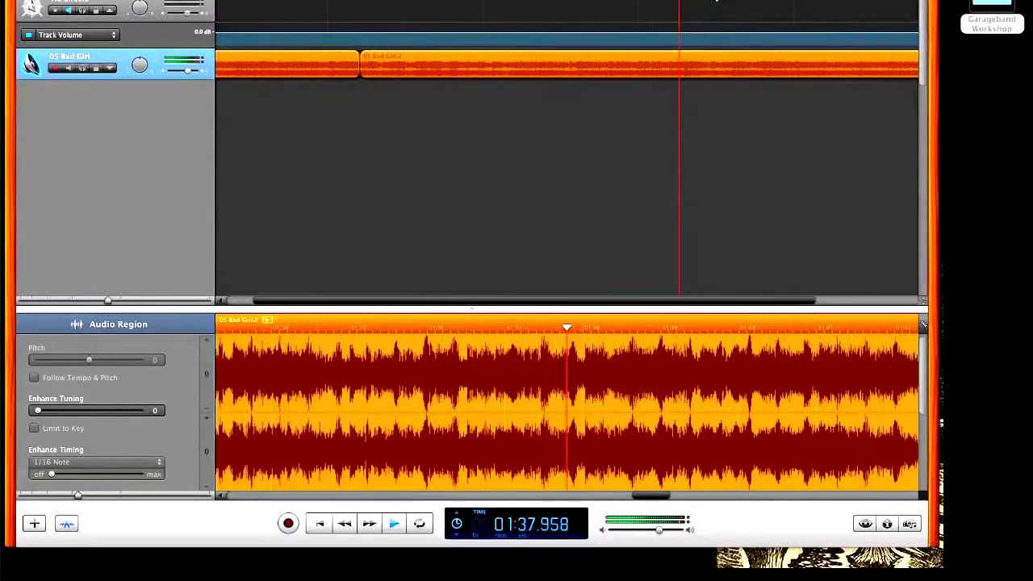
{"action": "scroll", "coordinate": [715, 3], "scroll_direction": "right", "scroll_amount": 4}
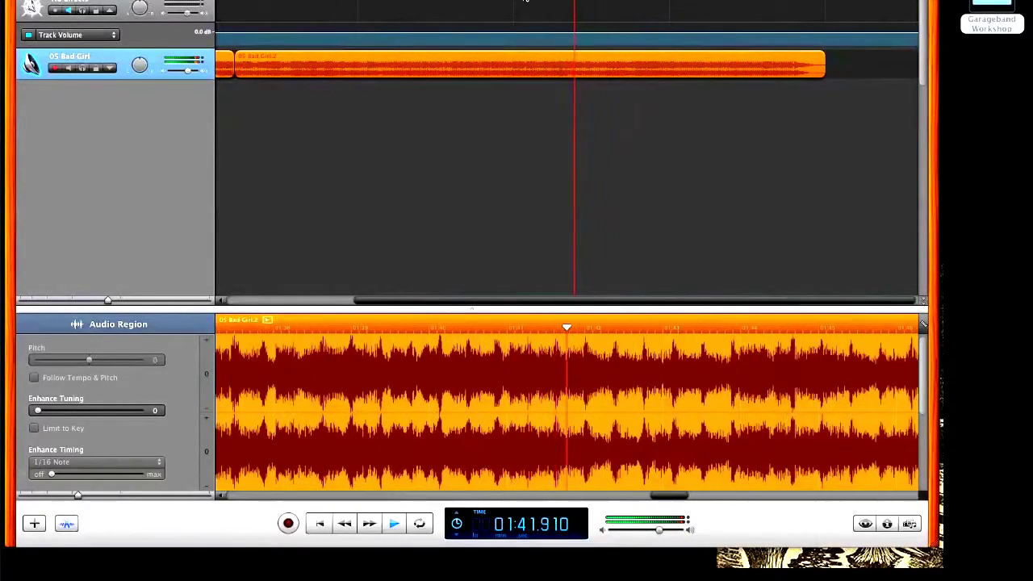
{"action": "key", "text": "space"}
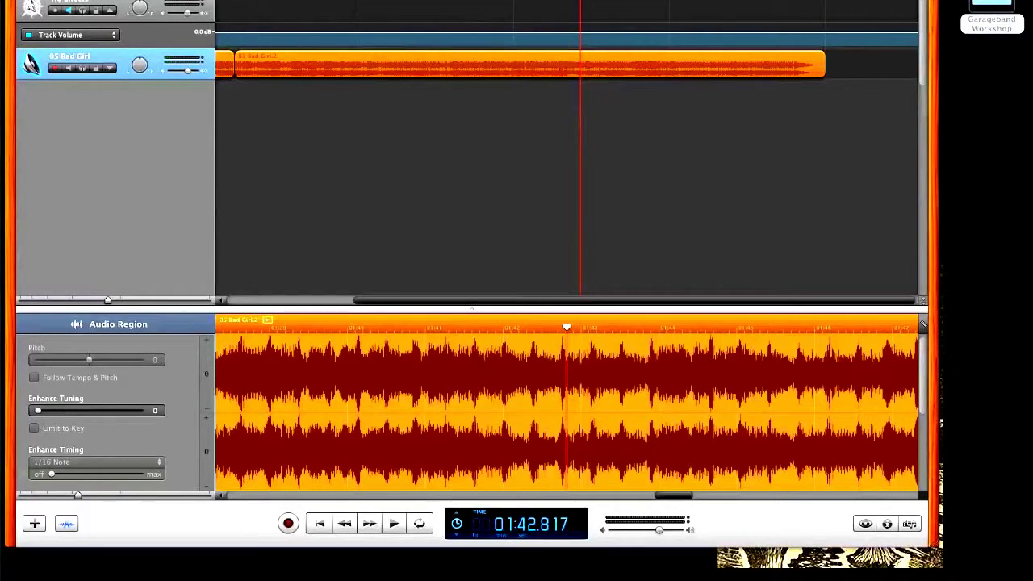
{"action": "left_click", "coordinate": [543, 3]}
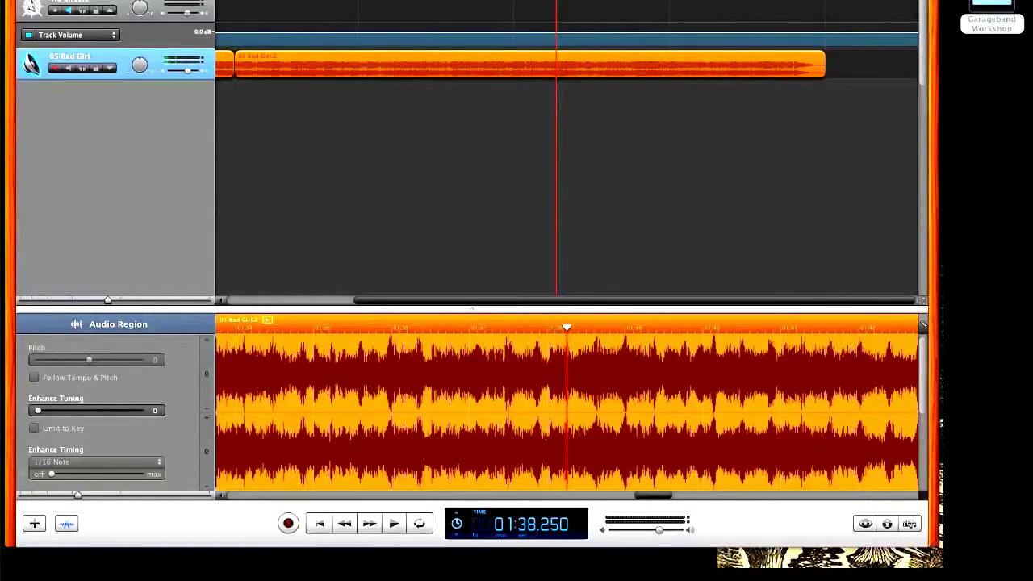
{"action": "key", "text": "space"}
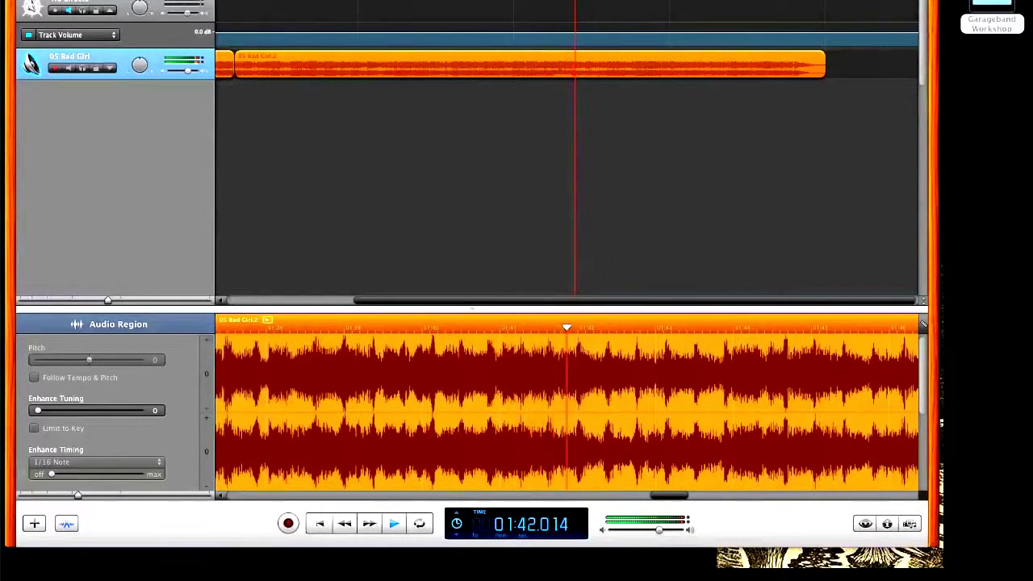
{"action": "key", "text": "space"}
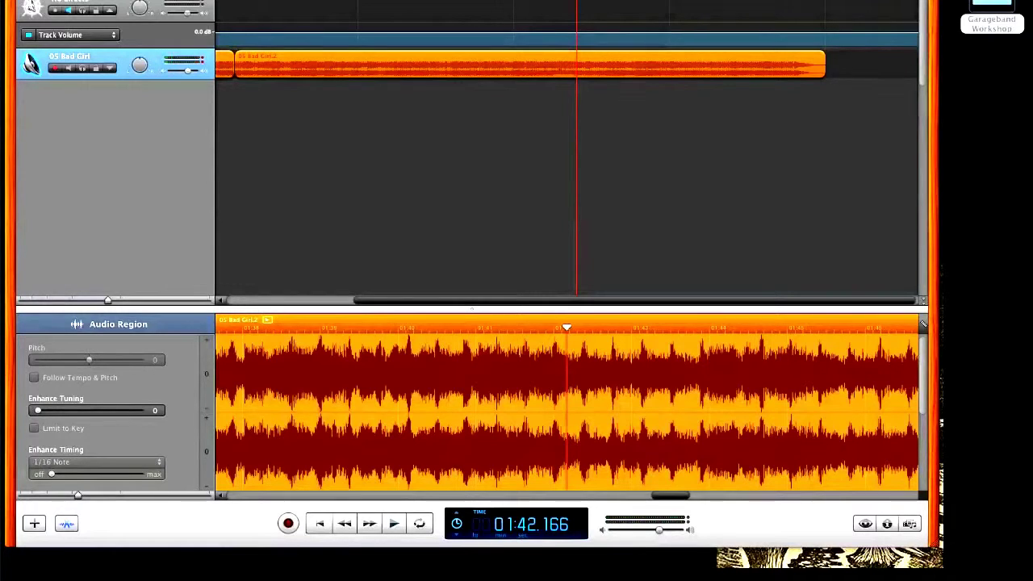
{"action": "key", "text": "super+t"}
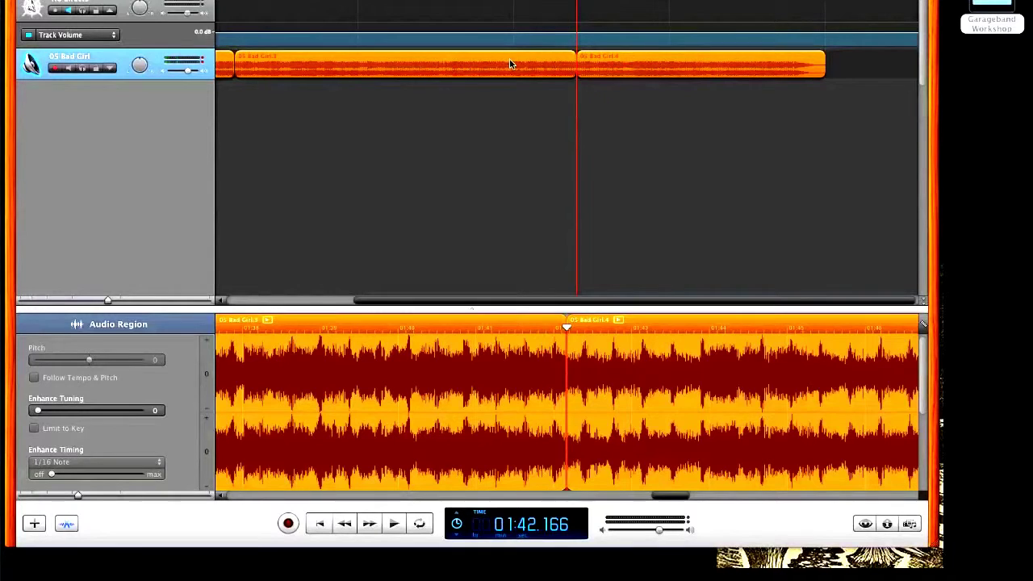
- Move only the middle Bad Girl region out of the song onto the empty track above
{"action": "double_click", "coordinate": [660, 62]}
{"action": "double_click", "coordinate": [665, 62]}
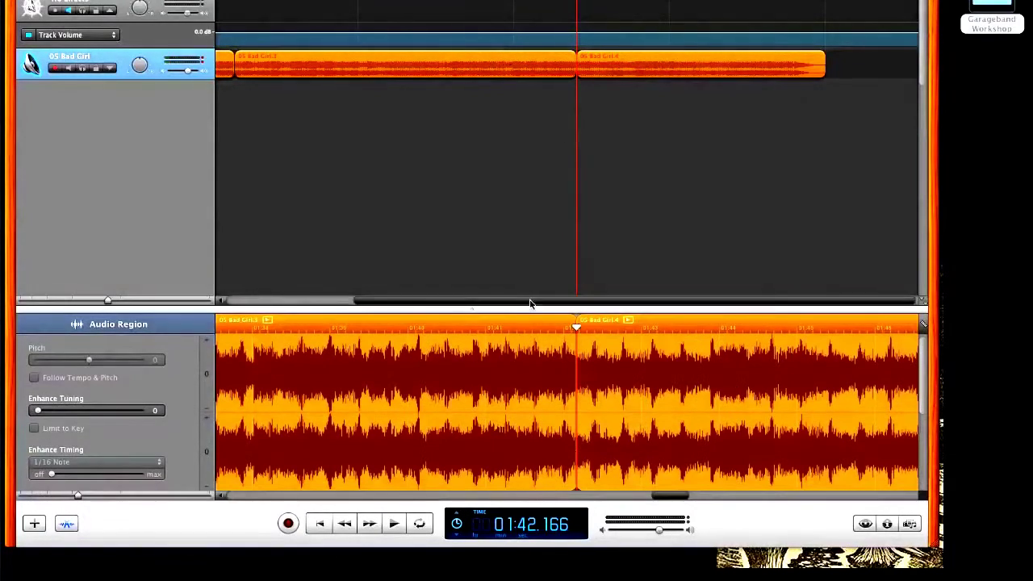
{"action": "left_click", "coordinate": [474, 186]}
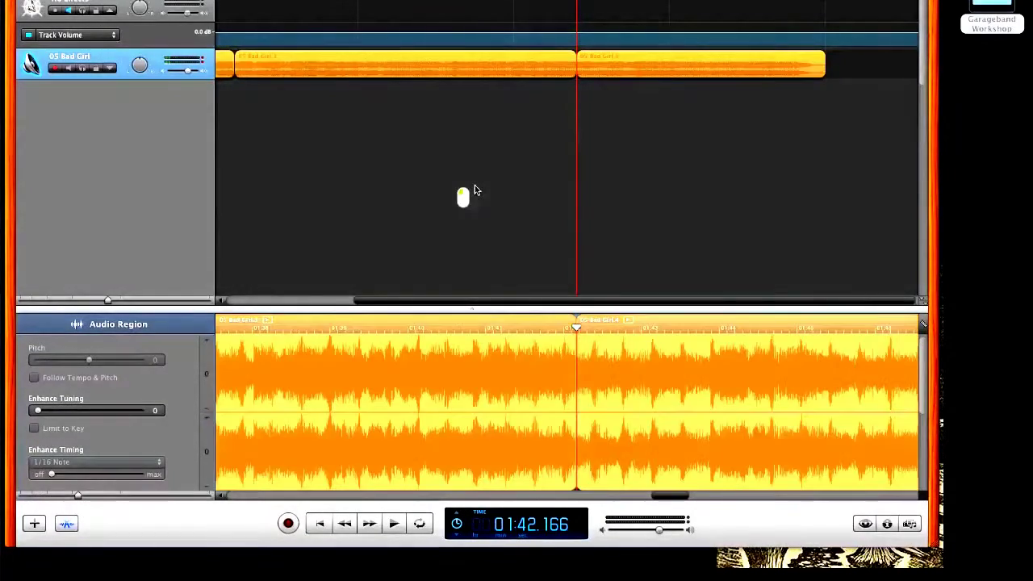
{"action": "left_click", "coordinate": [508, 74]}
{"action": "left_click_drag", "start_coordinate": [510, 71], "coordinate": [503, 9]}
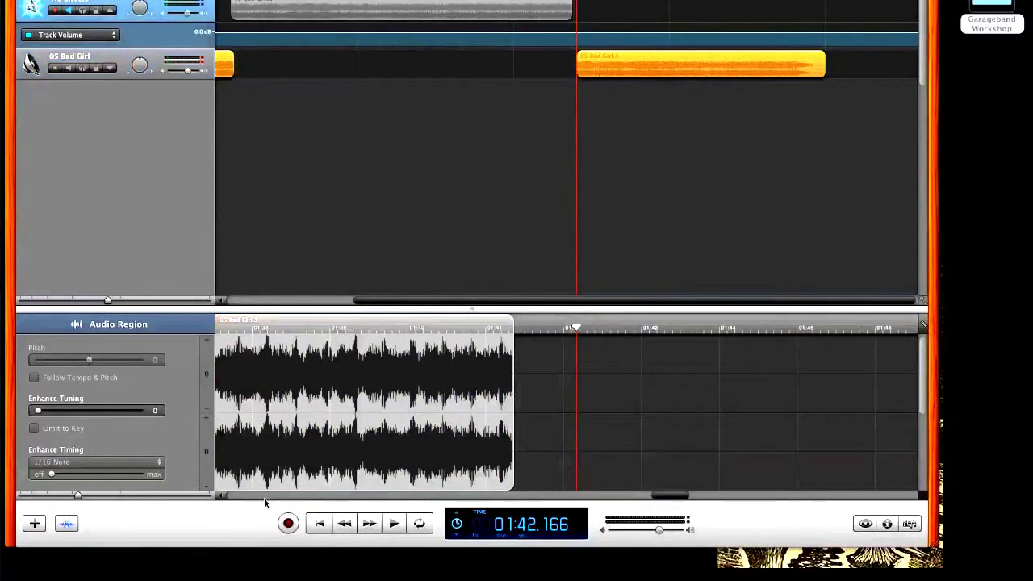
- Move the final Bad Girl region earlier, aligning its start exactly with the end of the first region to leave no gap
{"action": "left_click_drag", "start_coordinate": [71, 497], "coordinate": [65, 492]}
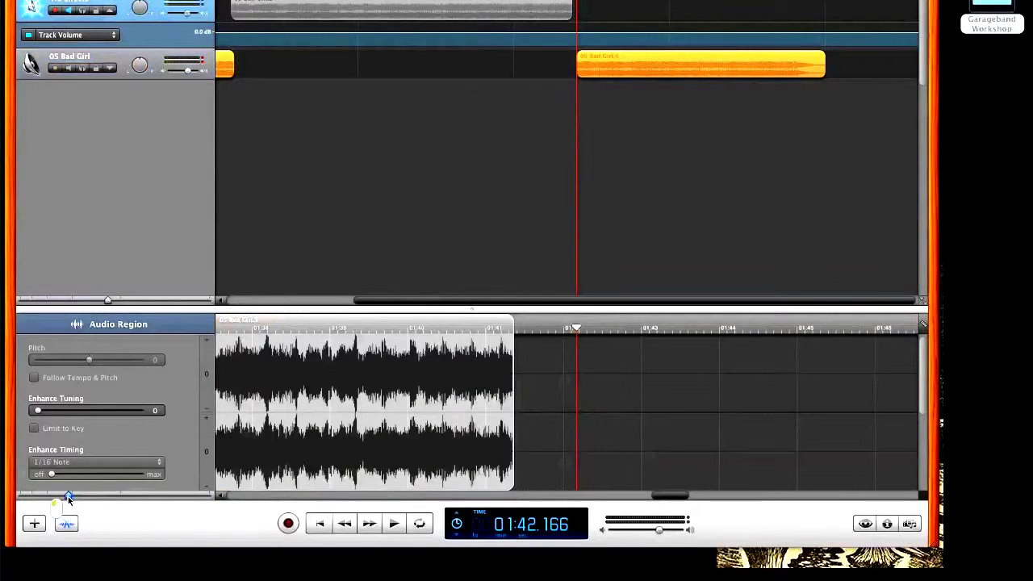
{"action": "left_click_drag", "start_coordinate": [683, 54], "coordinate": [339, 71]}
{"action": "left_click_drag", "start_coordinate": [384, 300], "coordinate": [203, 301]}
{"action": "left_click_drag", "start_coordinate": [108, 300], "coordinate": [164, 304]}
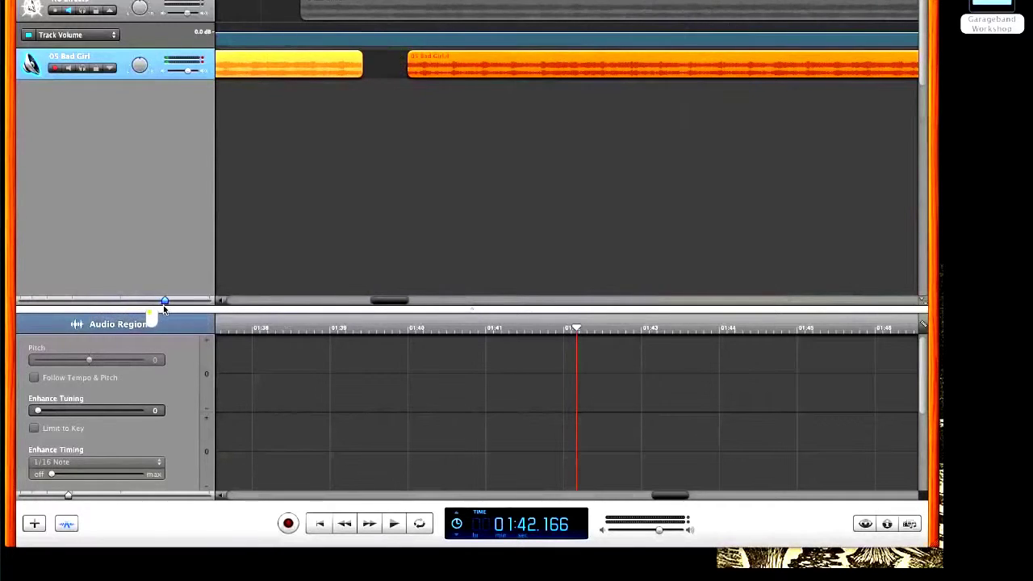
{"action": "left_click_drag", "start_coordinate": [516, 65], "coordinate": [475, 71]}
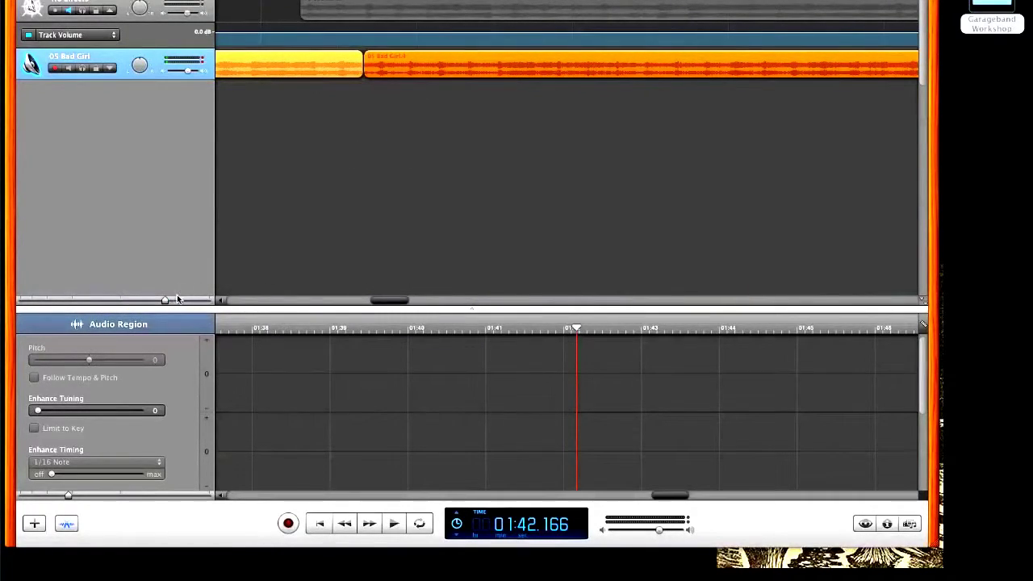
{"action": "left_click_drag", "start_coordinate": [167, 302], "coordinate": [263, 300]}
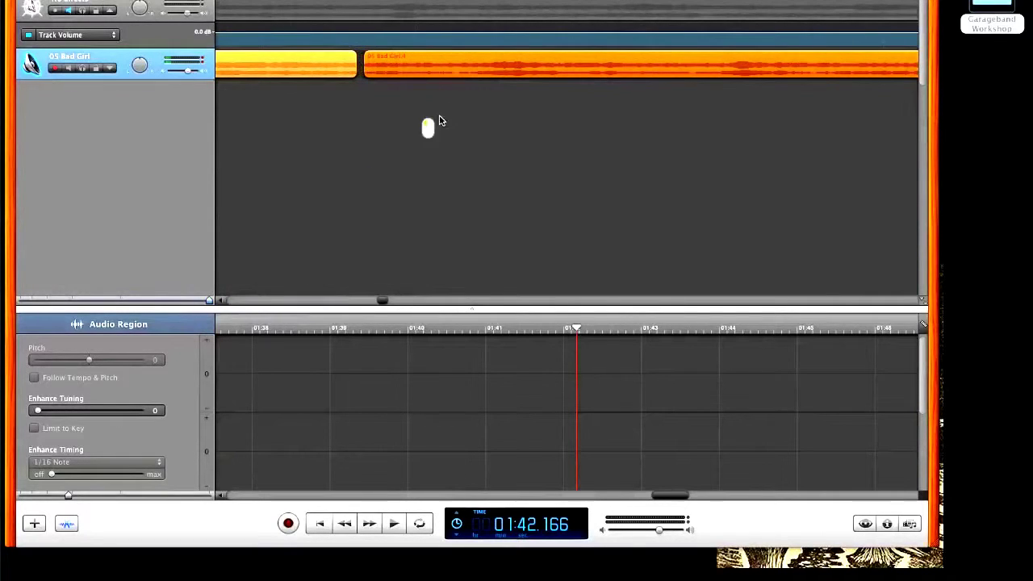
{"action": "left_click_drag", "start_coordinate": [472, 74], "coordinate": [466, 74]}
{"action": "left_click_drag", "start_coordinate": [669, 494], "coordinate": [378, 502]}
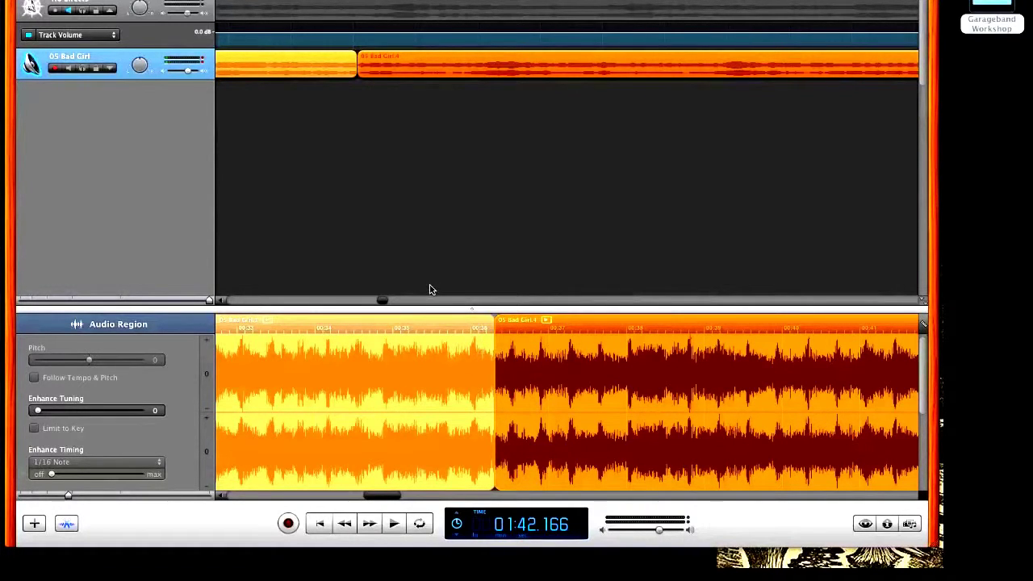
- Play the song across the join between the two Bad Girl regions, replaying it from about 27.2 seconds to check the transition
{"action": "left_click", "coordinate": [301, 5]}
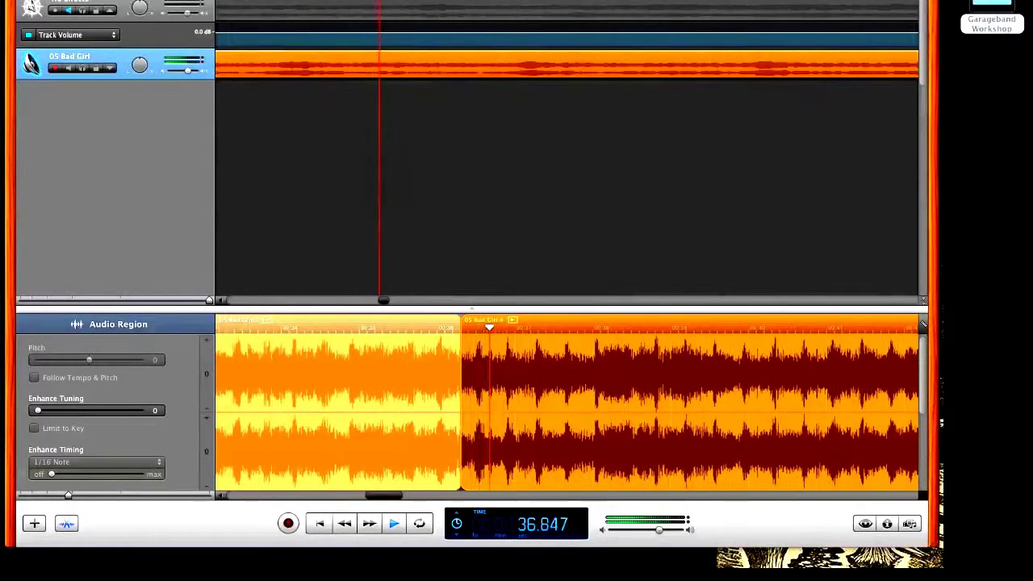
{"action": "key", "text": "space"}
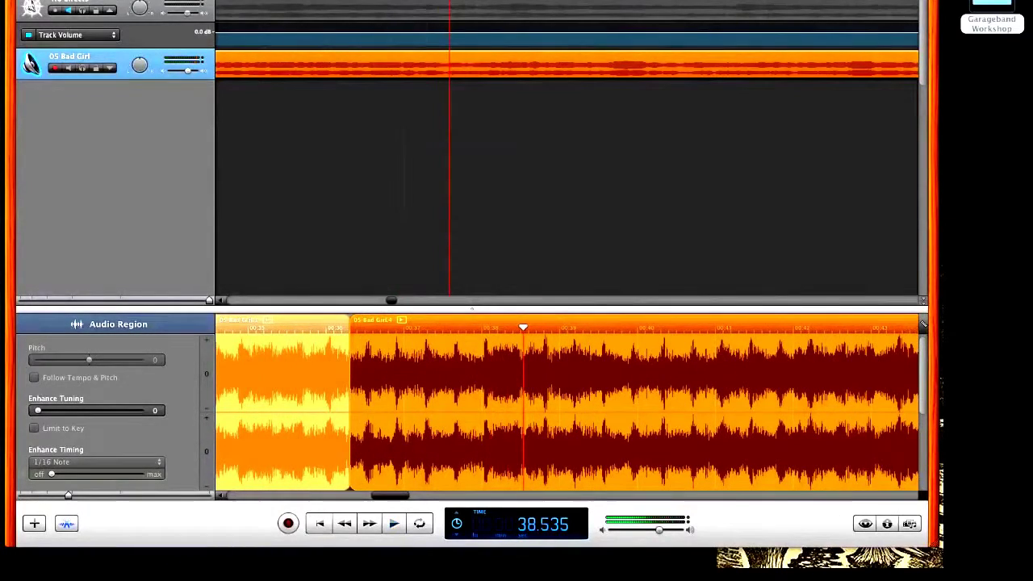
{"action": "left_click_drag", "start_coordinate": [208, 300], "coordinate": [112, 305]}
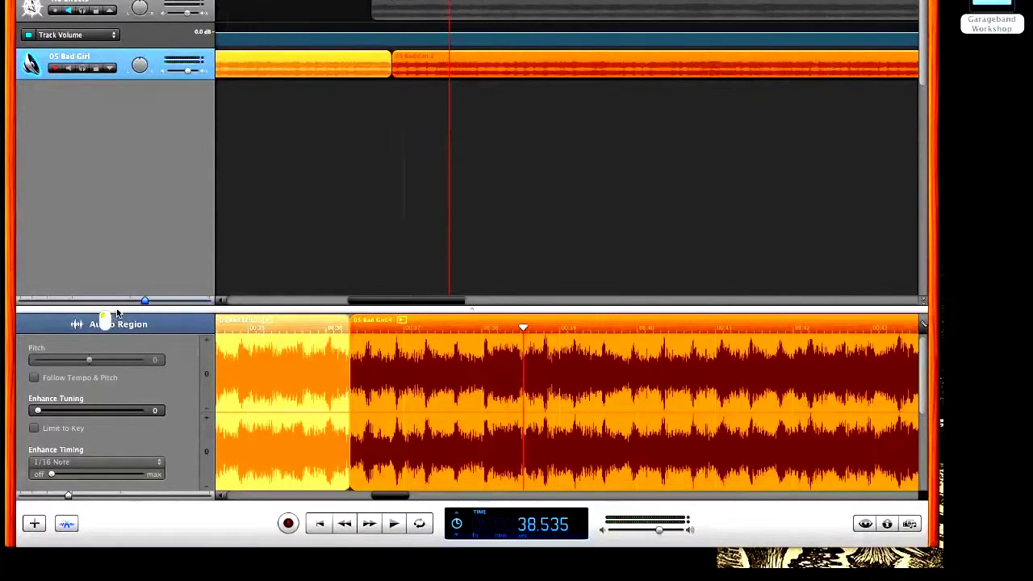
{"action": "left_click", "coordinate": [361, 4]}
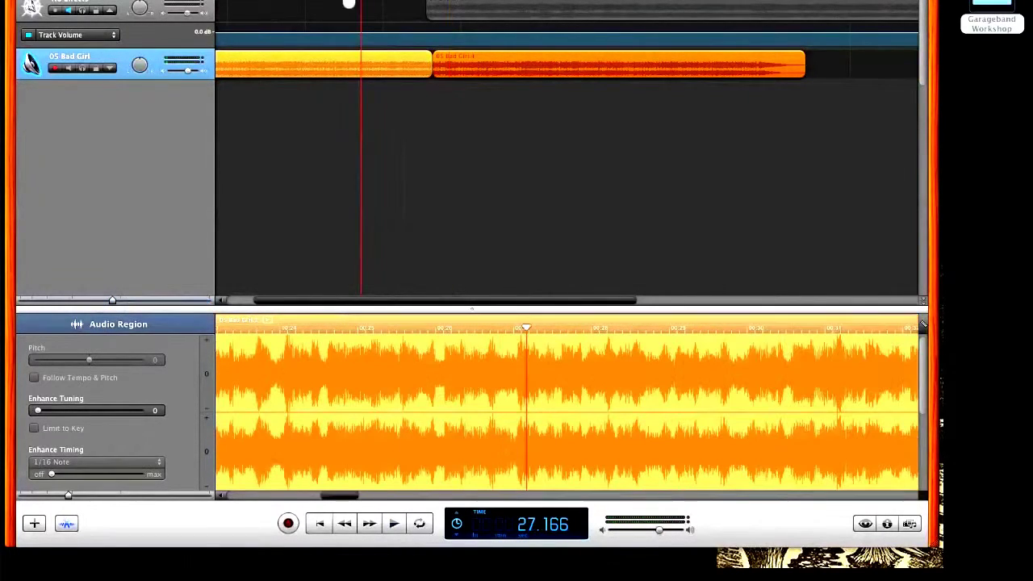
{"action": "key", "text": "space"}
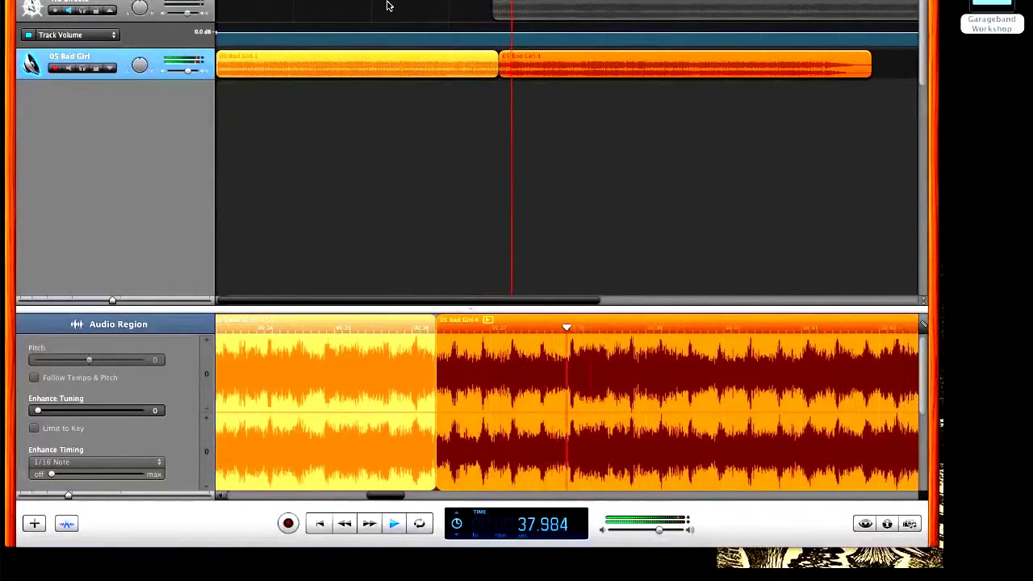
{"action": "key", "text": "space"}
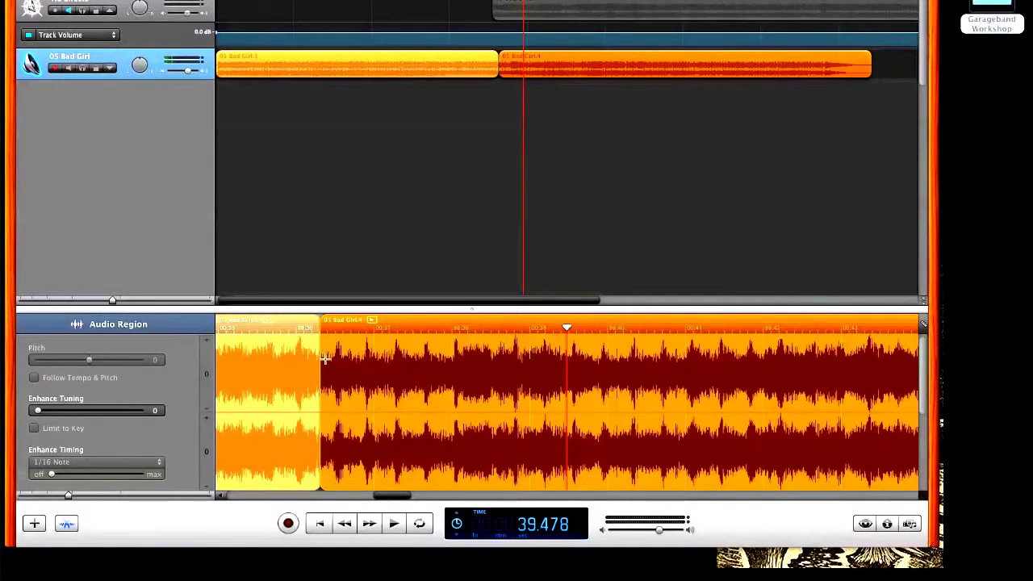
- Nudge the final Bad Girl region slightly earlier over the end of the first region and replay the transition from about 33.3 seconds
{"action": "left_click", "coordinate": [537, 66]}
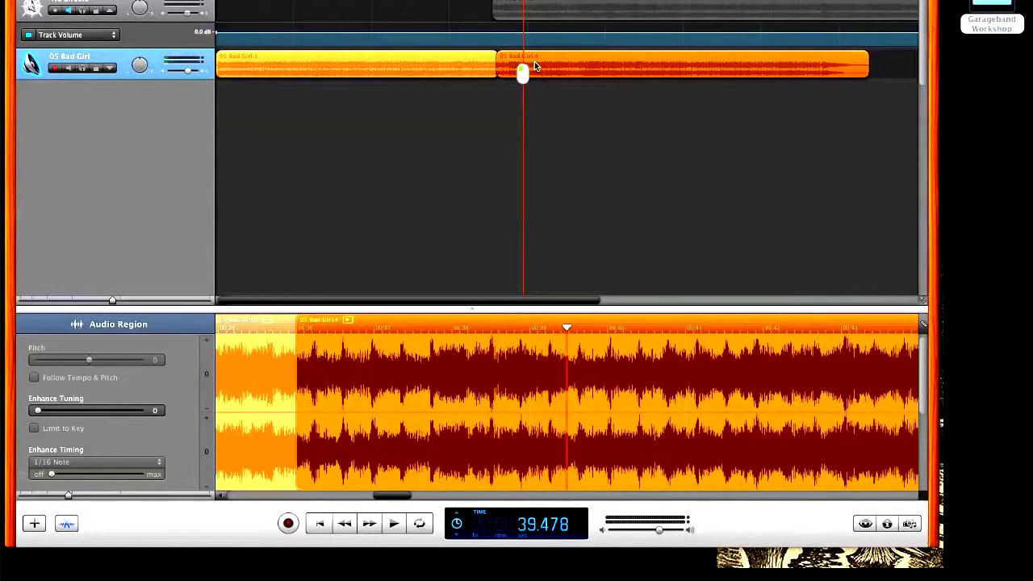
{"action": "left_click_drag", "start_coordinate": [536, 62], "coordinate": [534, 62]}
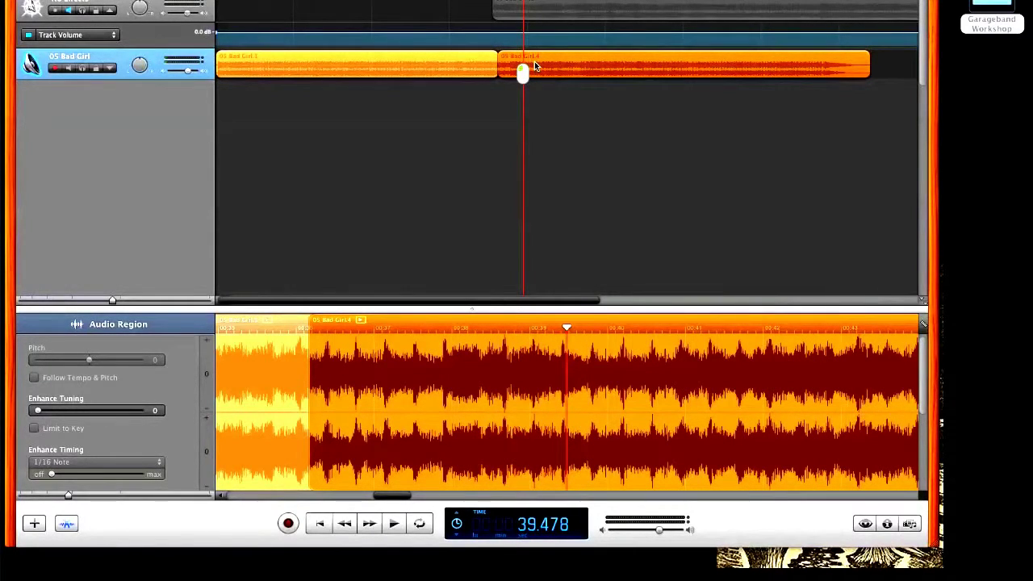
{"action": "left_click_drag", "start_coordinate": [534, 63], "coordinate": [534, 62]}
{"action": "left_click", "coordinate": [462, 2]}
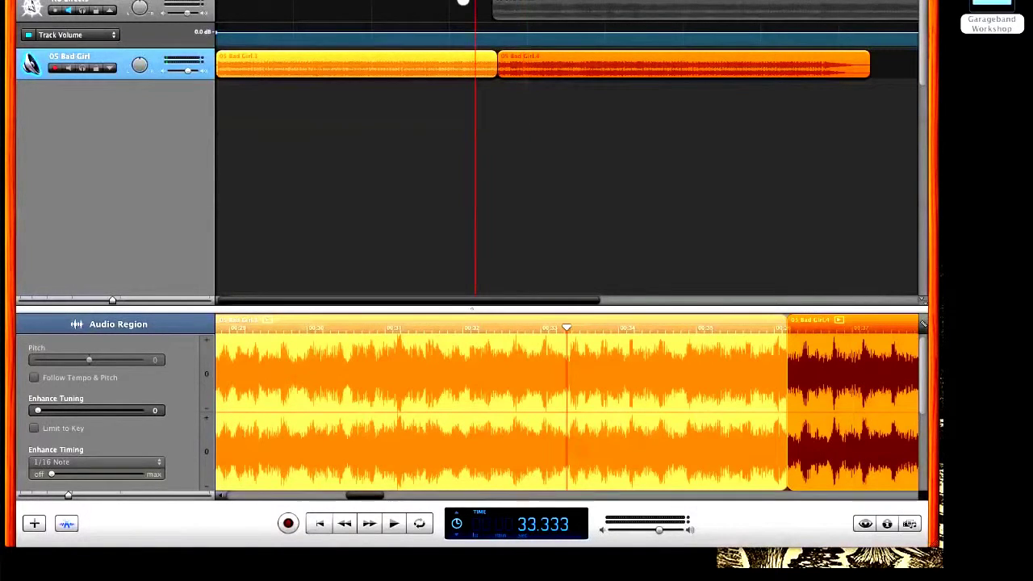
{"action": "key", "text": "space"}
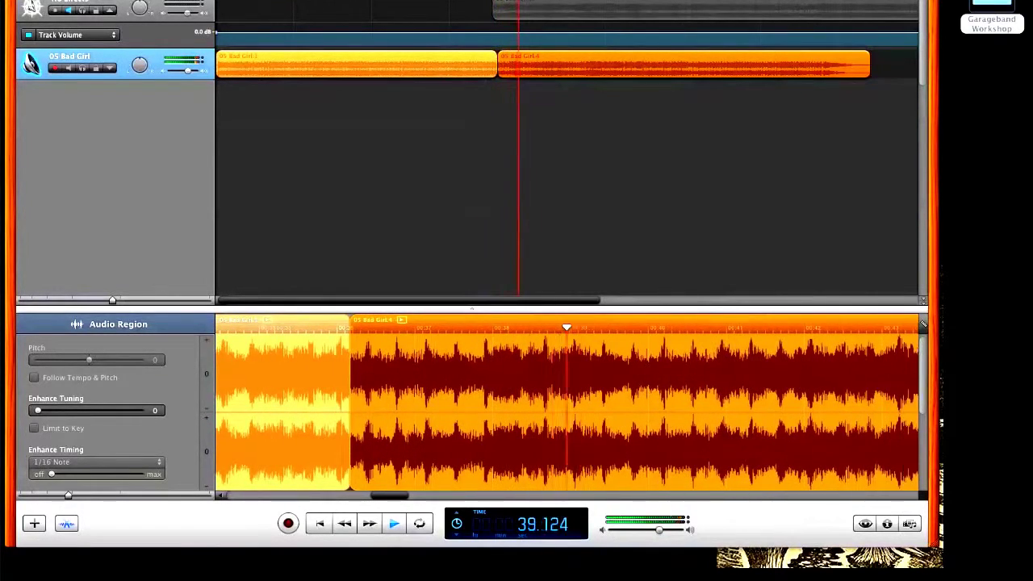
{"action": "key", "text": "space"}
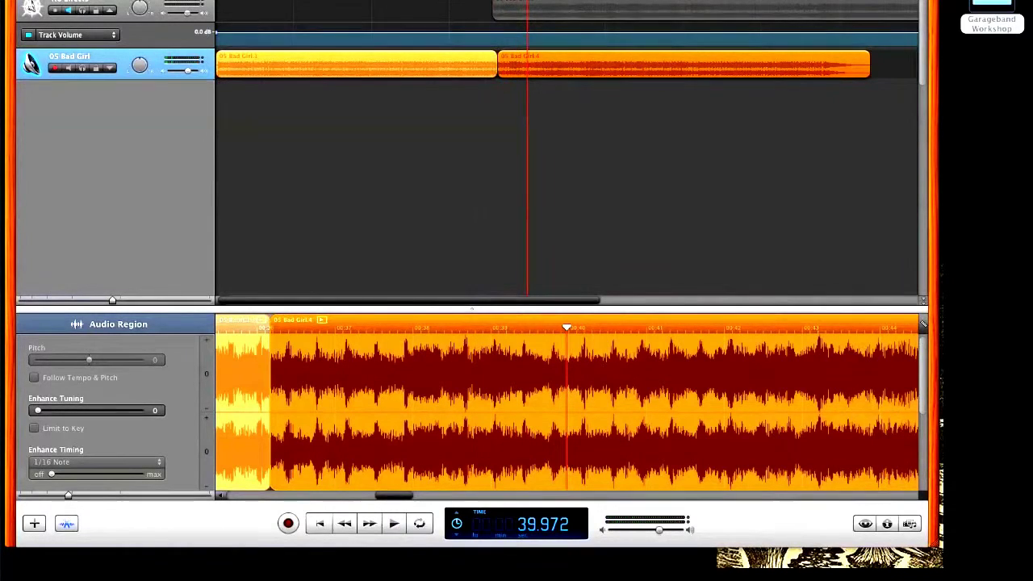
- Select both Bad Girl regions on the song's track and join them into a single region
{"action": "left_click", "coordinate": [476, 60]}
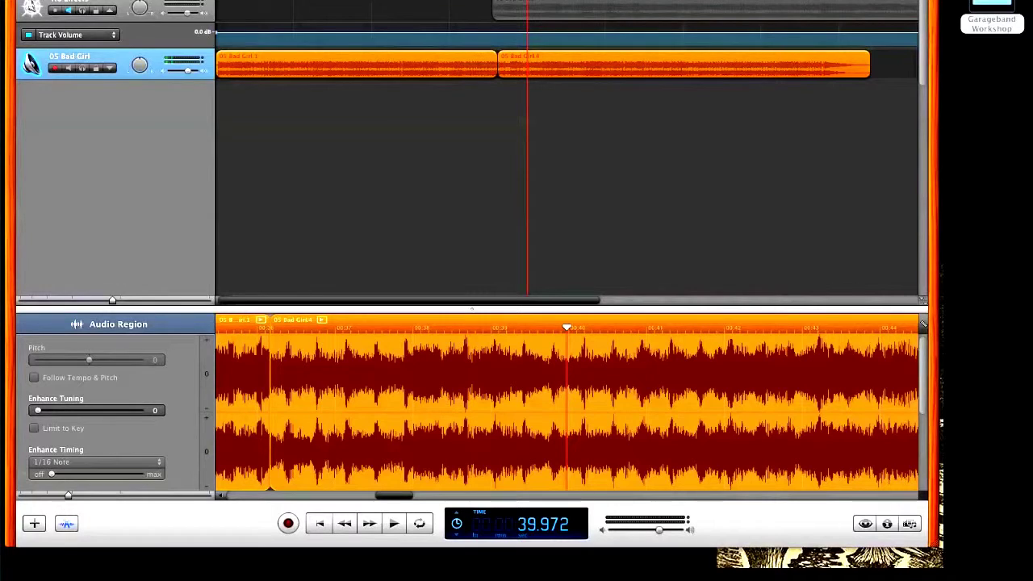
{"action": "left_click", "coordinate": [145, 0]}
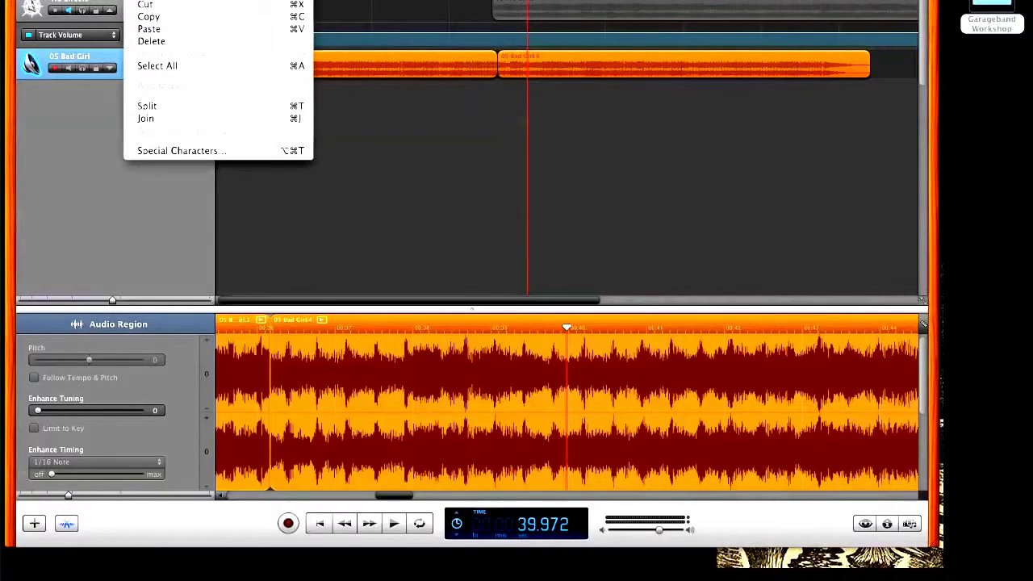
{"action": "left_click", "coordinate": [170, 118]}
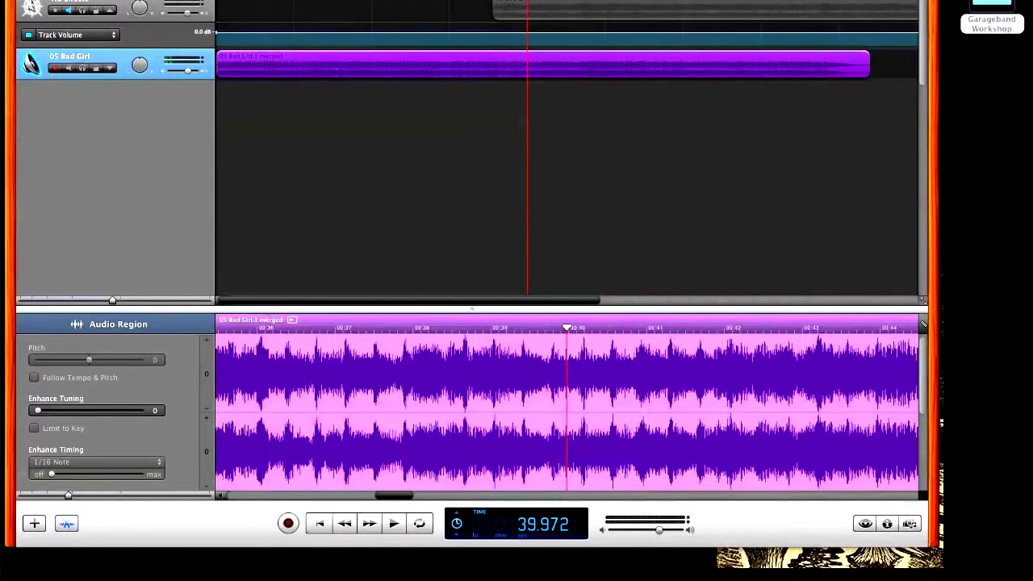
- Play the merged Bad Girl region from about 30.75 seconds through the transition, stopping at about 50 seconds
{"action": "left_click", "coordinate": [444, 2]}
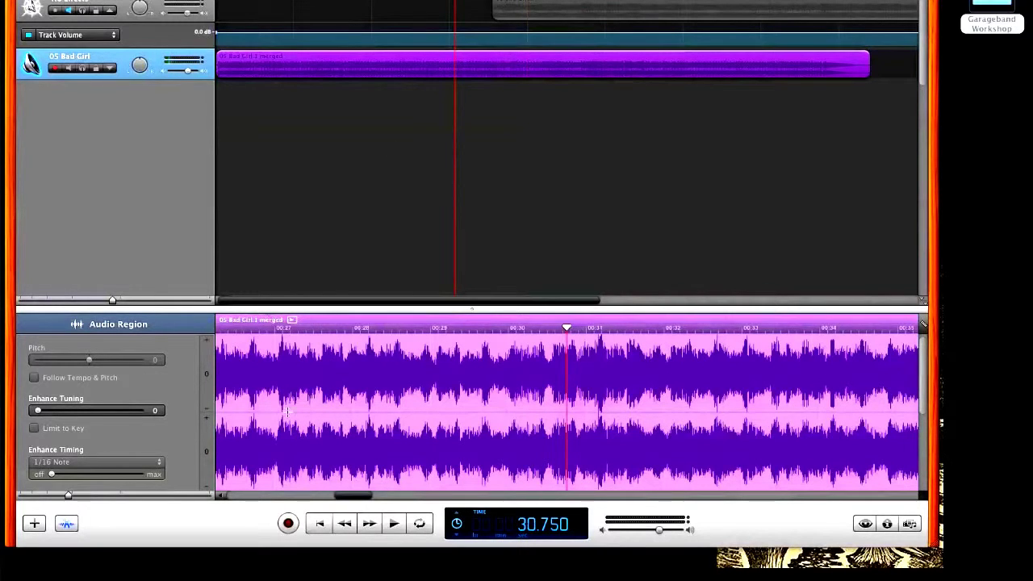
{"action": "left_click", "coordinate": [395, 523]}
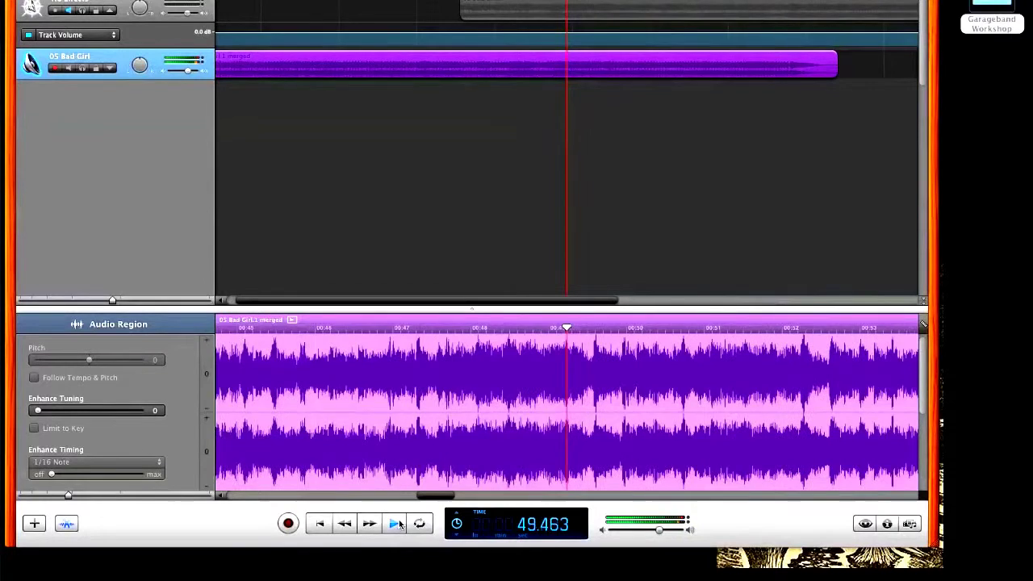
{"action": "left_click", "coordinate": [395, 523]}
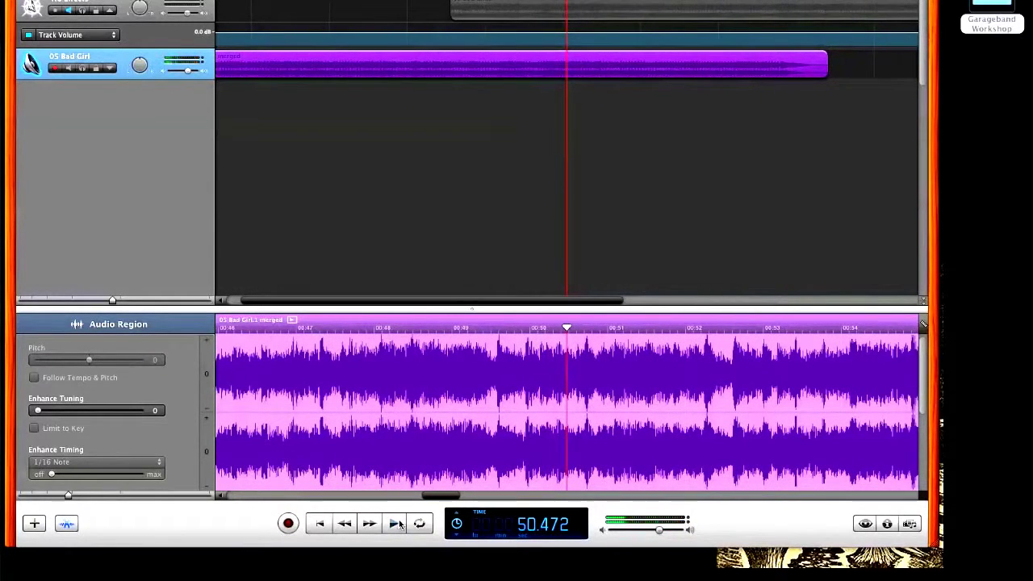